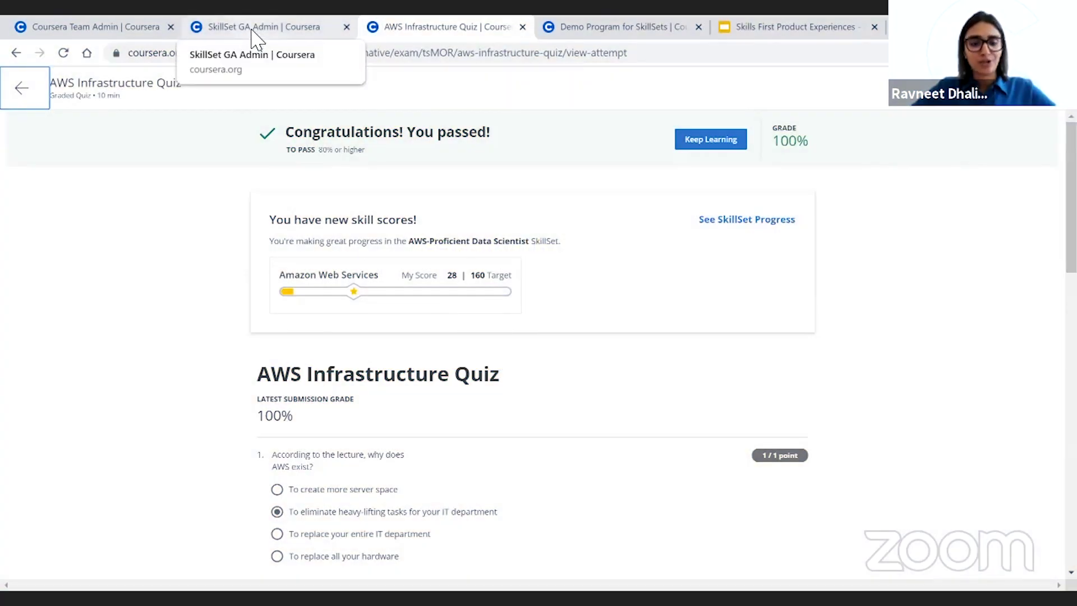
Step: Switch to the SkillSet GA Admin tab to show the Organization Home page
{"action": "left_click", "coordinate": [254, 27]}
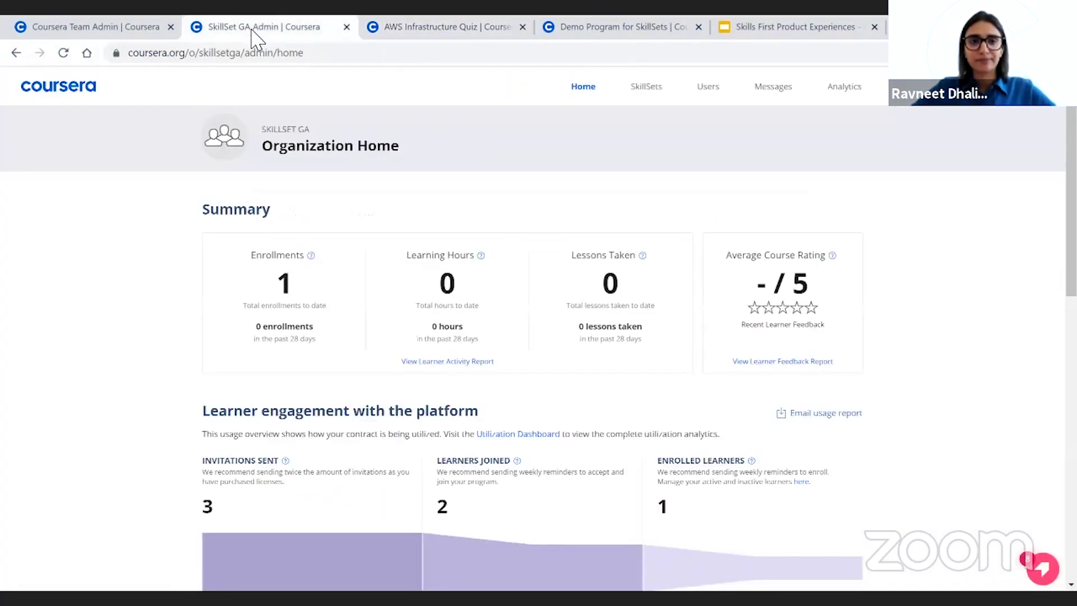
Step: Go to the organization's SkillSets page and look through the SkillSets overview
{"action": "left_click", "coordinate": [649, 95]}
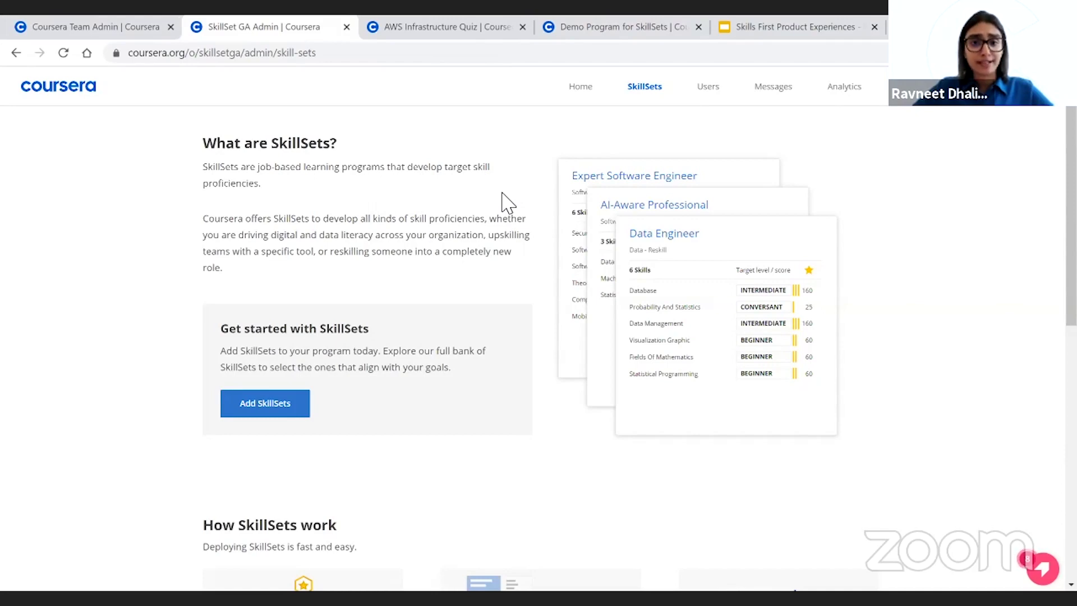
{"action": "scroll", "coordinate": [505, 202], "scroll_direction": "down", "scroll_amount": 8}
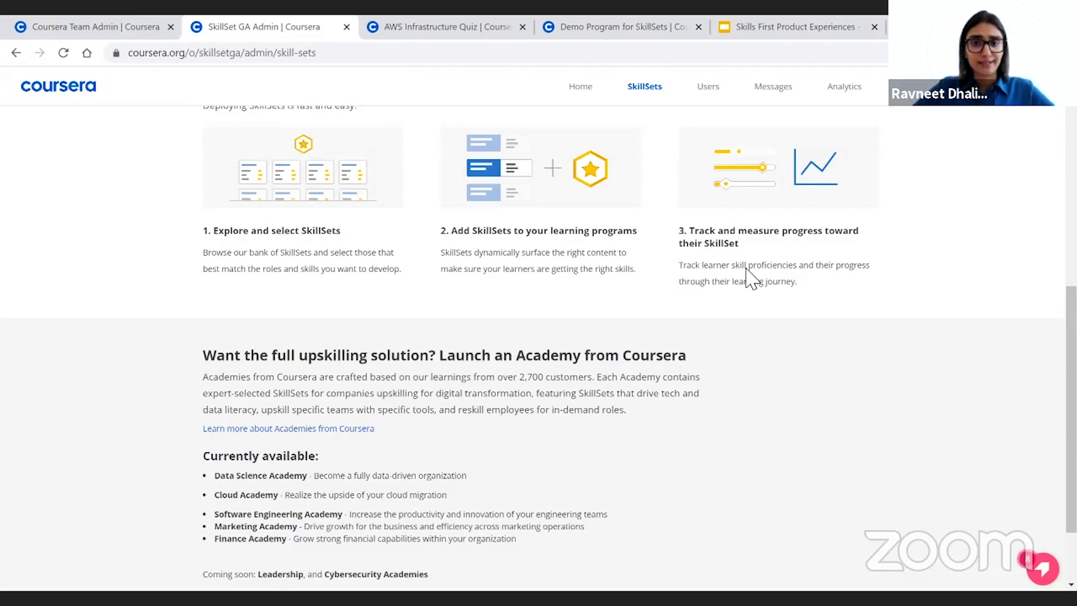
{"action": "scroll", "coordinate": [751, 275], "scroll_direction": "up", "scroll_amount": 5}
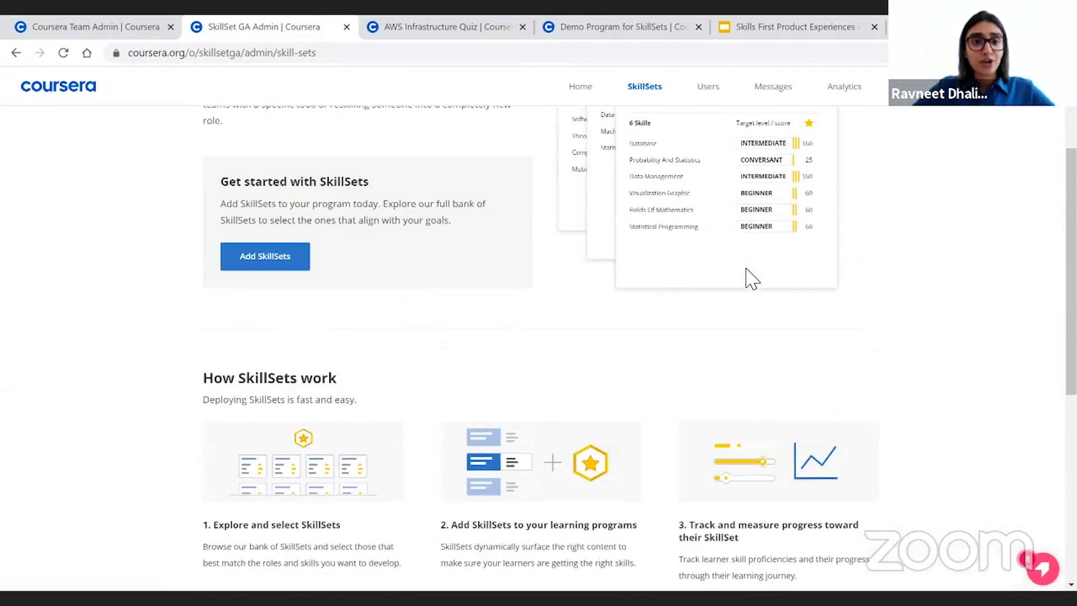
{"action": "scroll", "coordinate": [673, 284], "scroll_direction": "up", "scroll_amount": 1}
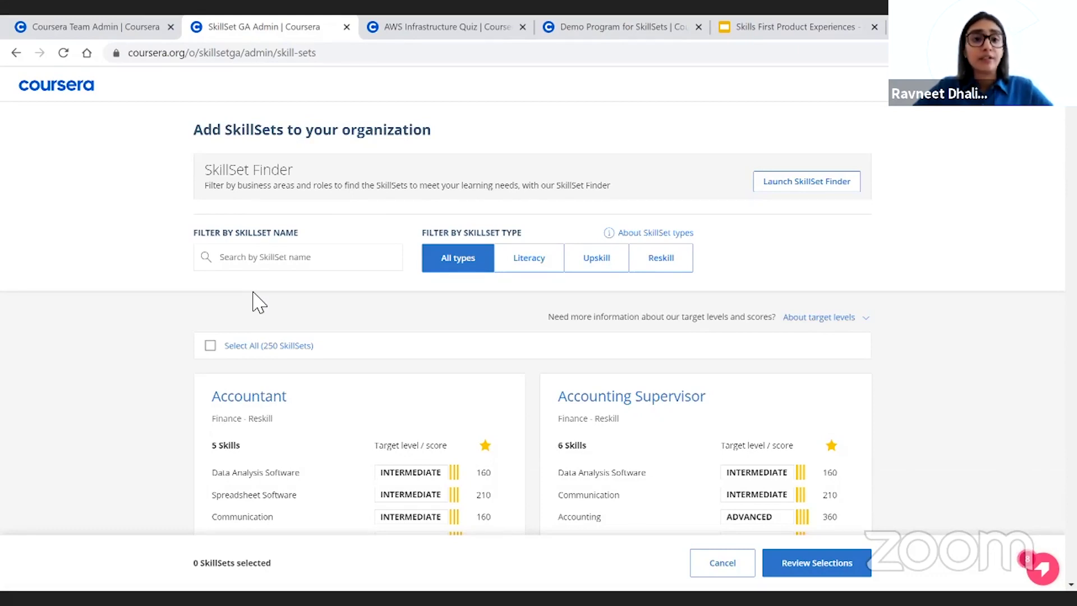
{"action": "left_click", "coordinate": [238, 266]}
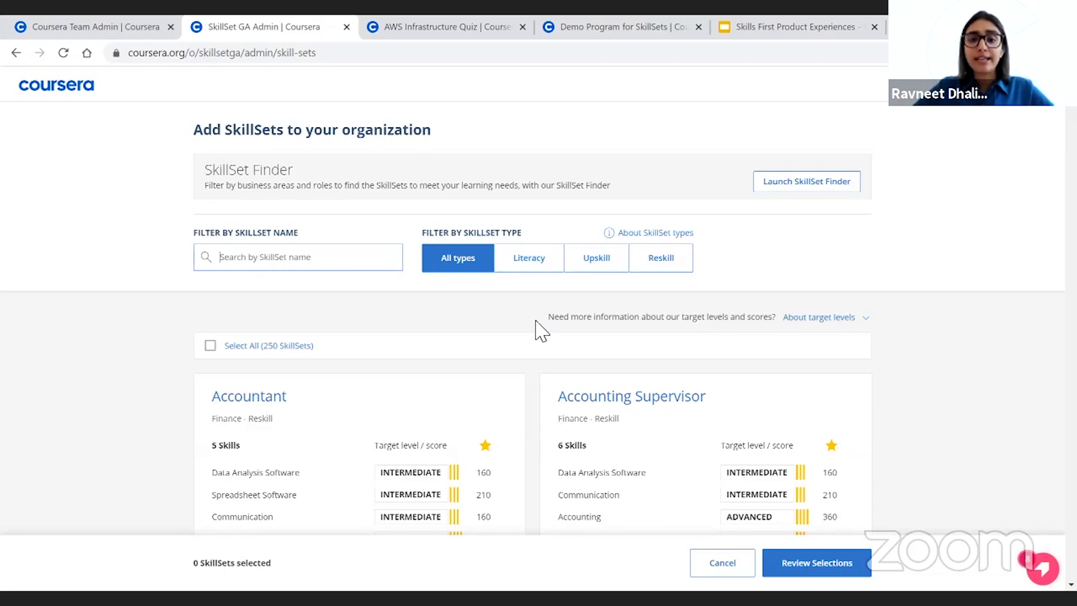
{"action": "left_click", "coordinate": [529, 263]}
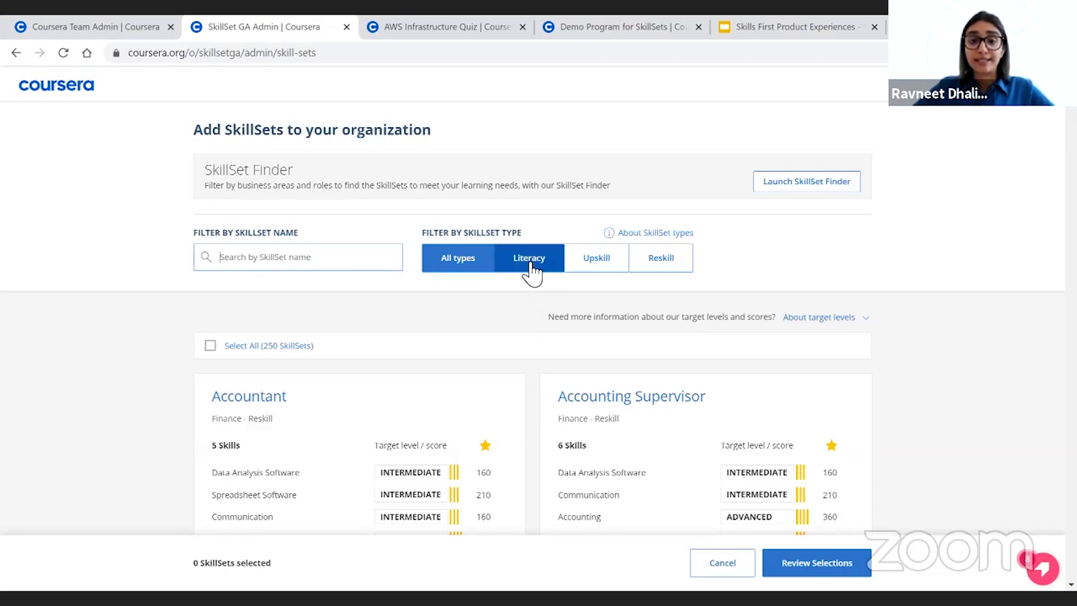
{"action": "left_click", "coordinate": [619, 270]}
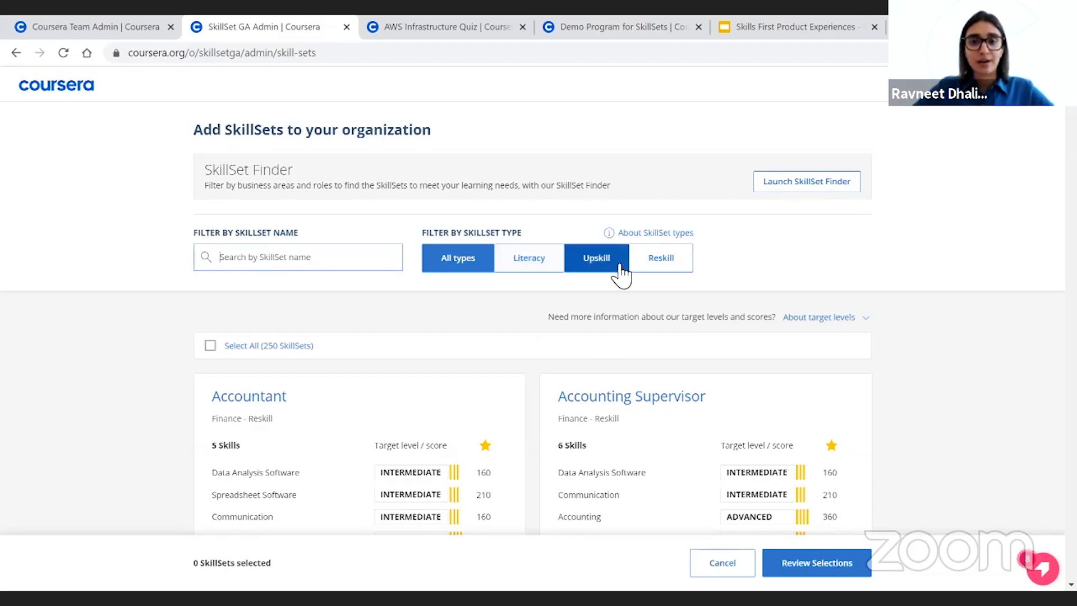
{"action": "left_click", "coordinate": [661, 273]}
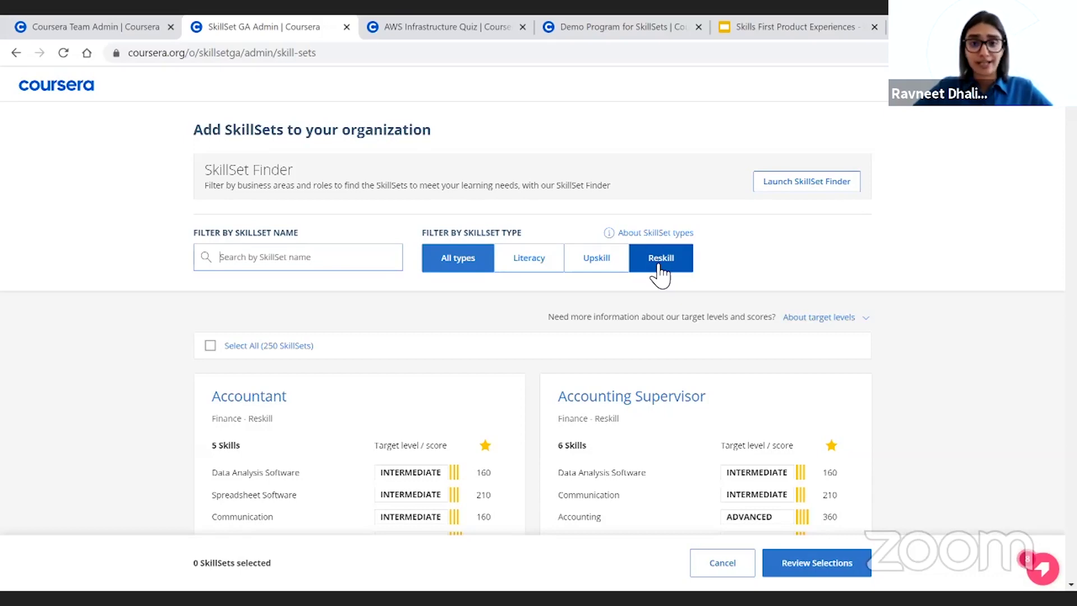
{"action": "left_click", "coordinate": [803, 194]}
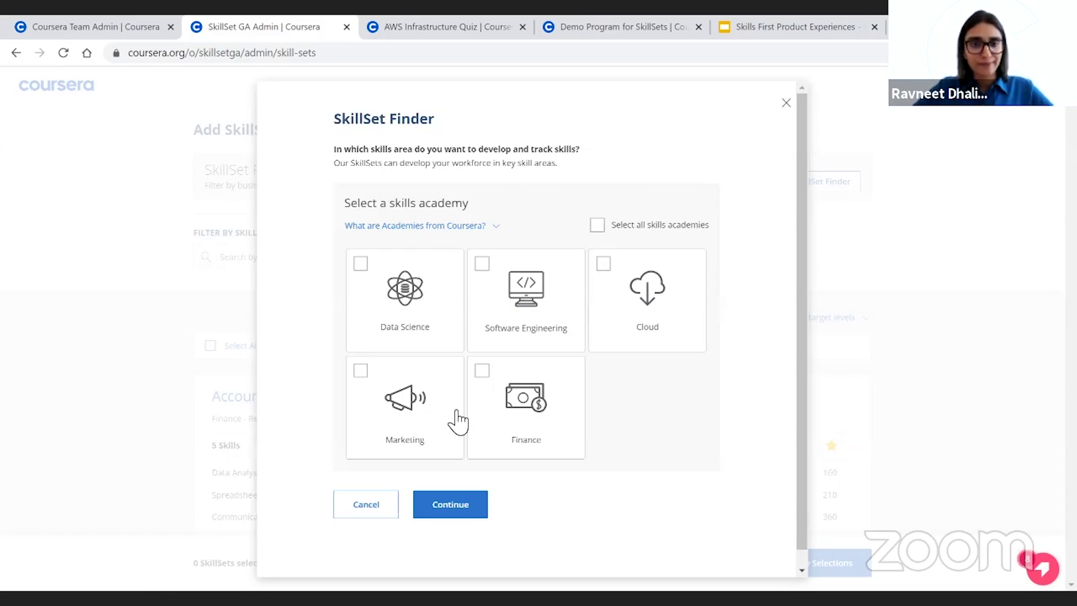
Step: Find SkillSets for the Data Science academy with all departments and roles selected
{"action": "left_click", "coordinate": [362, 268]}
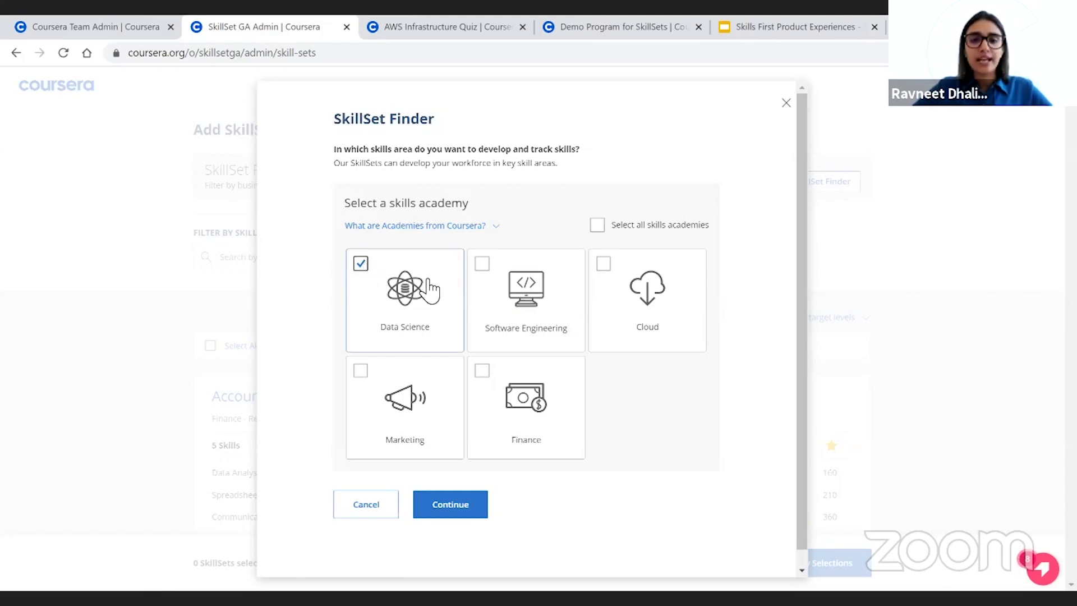
{"action": "left_click", "coordinate": [466, 511]}
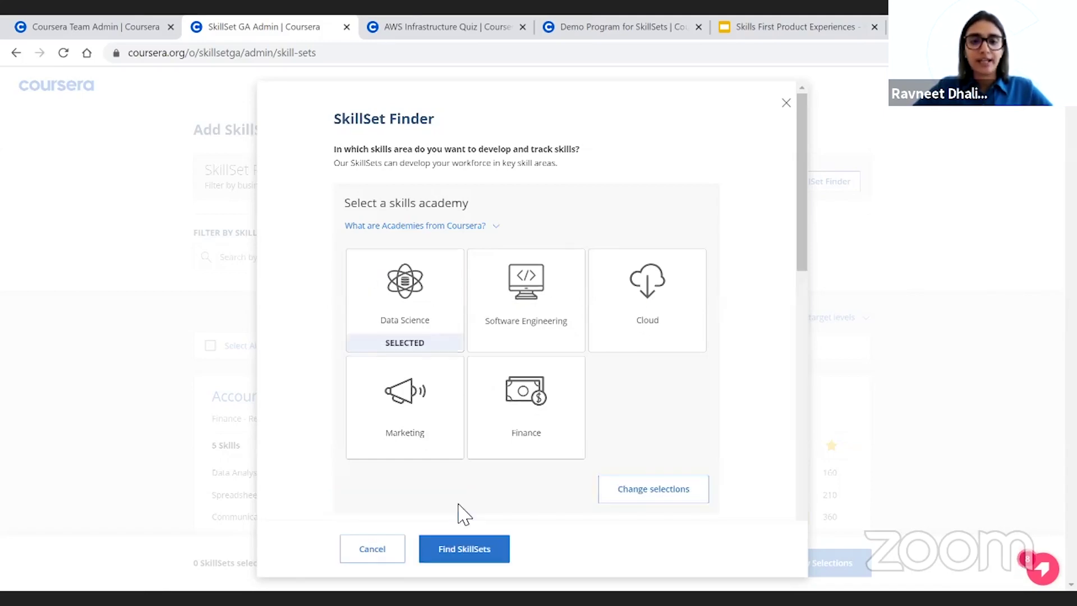
{"action": "scroll", "coordinate": [583, 347], "scroll_direction": "down", "scroll_amount": 6}
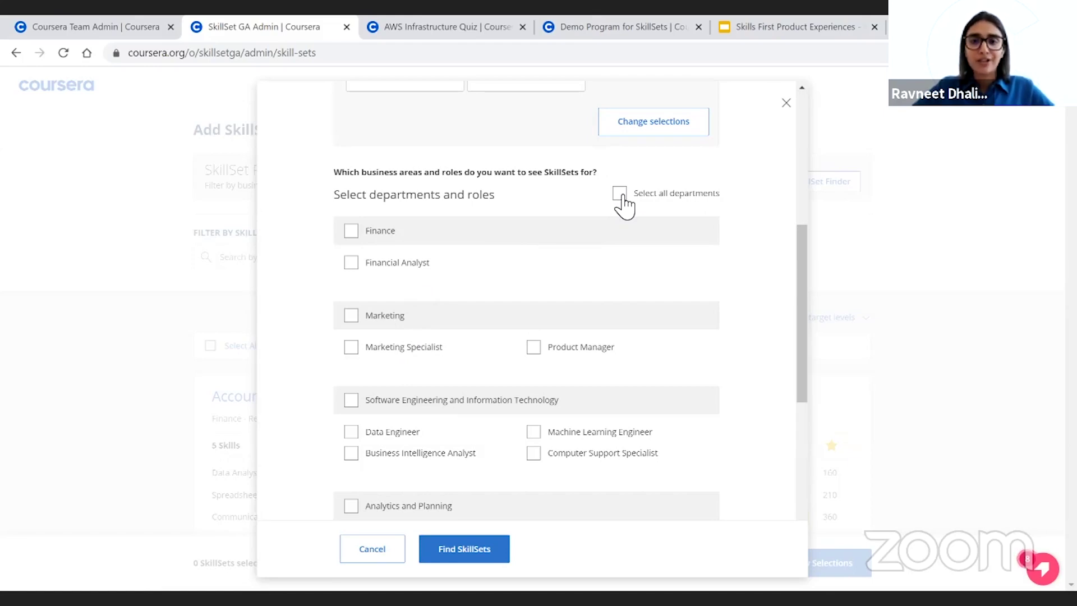
{"action": "left_click", "coordinate": [620, 194]}
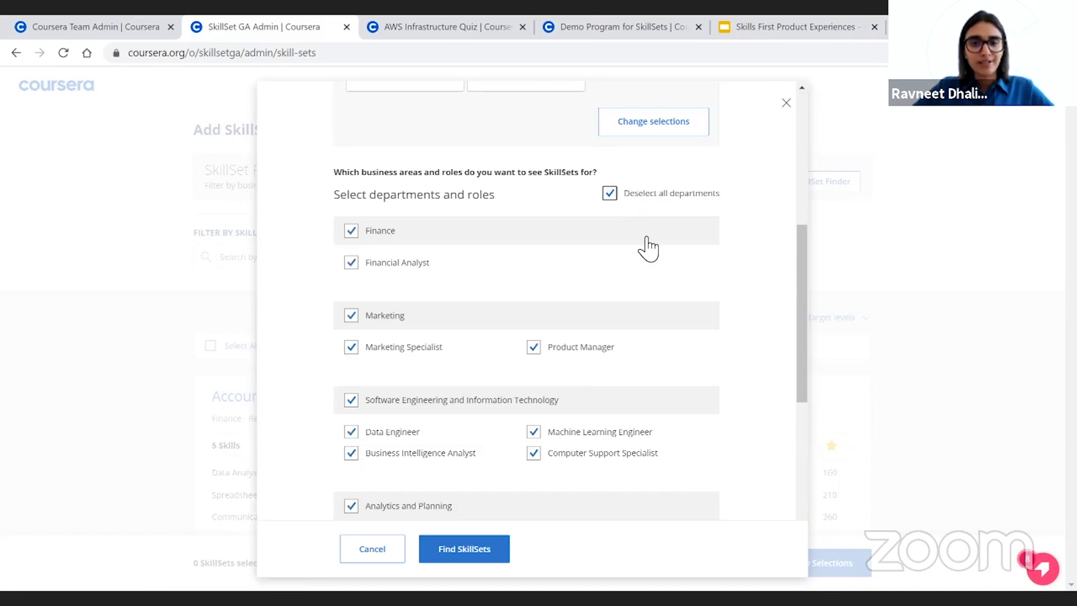
{"action": "left_click", "coordinate": [466, 550]}
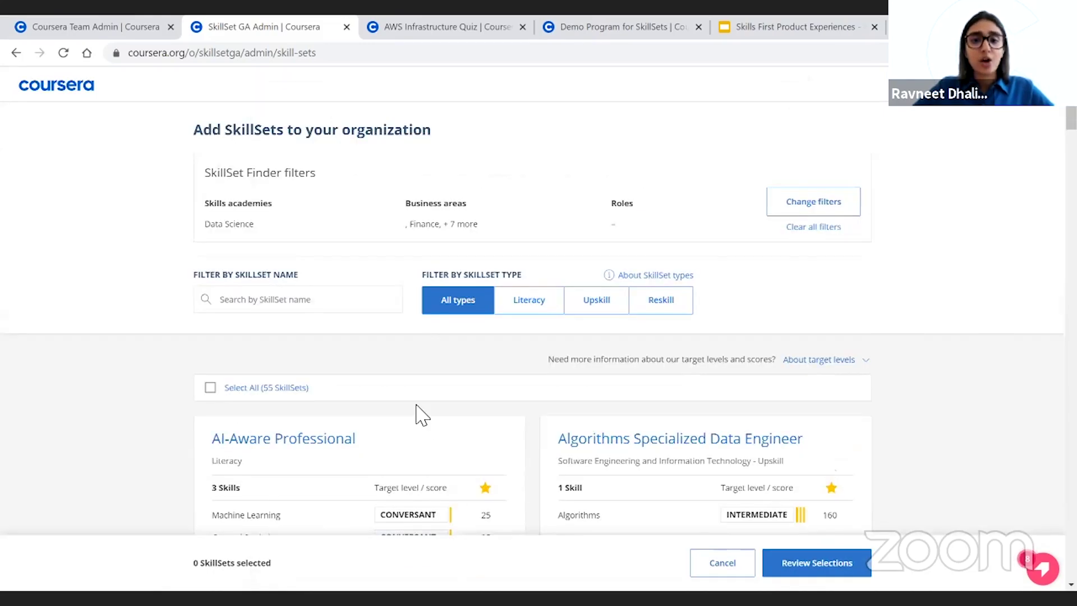
Step: Toggle Select All for the 55 SkillSets on and off, then view AI-Aware Professional's details
{"action": "scroll", "coordinate": [419, 411], "scroll_direction": "down", "scroll_amount": 2}
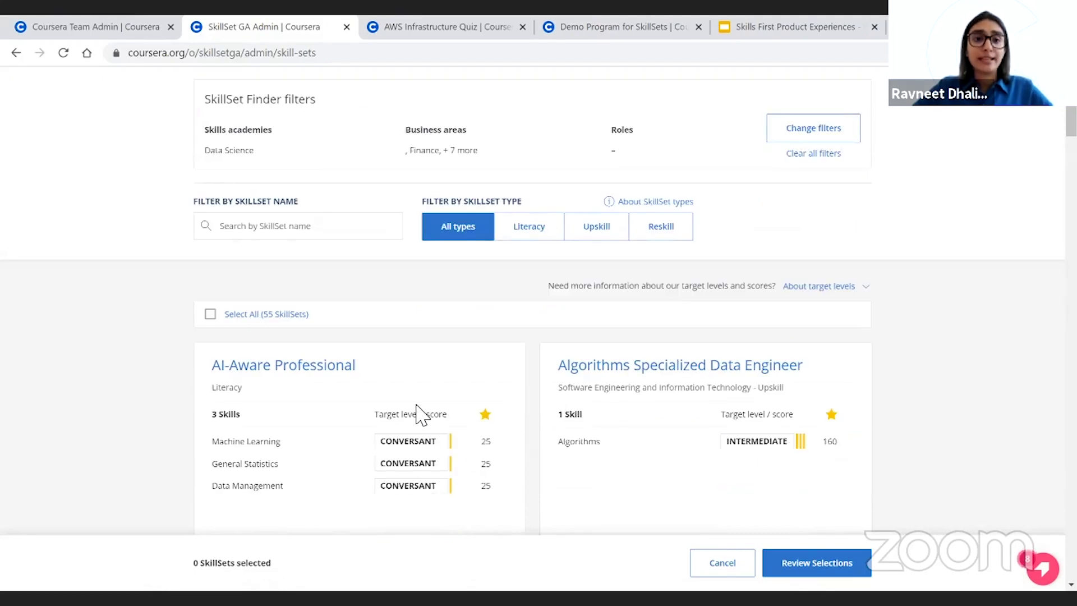
{"action": "scroll", "coordinate": [420, 411], "scroll_direction": "down", "scroll_amount": 3}
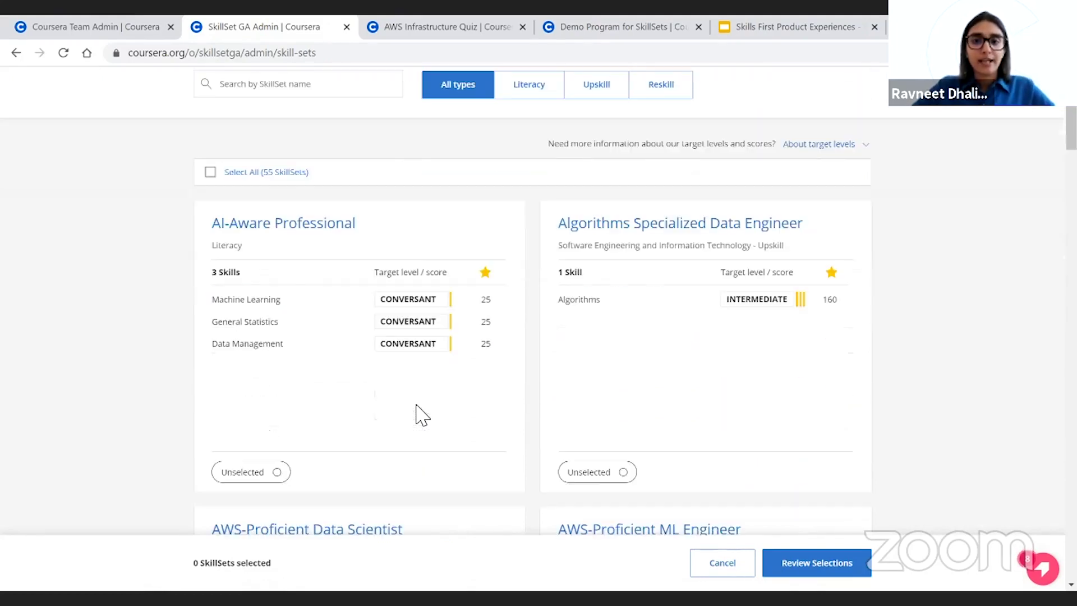
{"action": "left_click", "coordinate": [211, 167]}
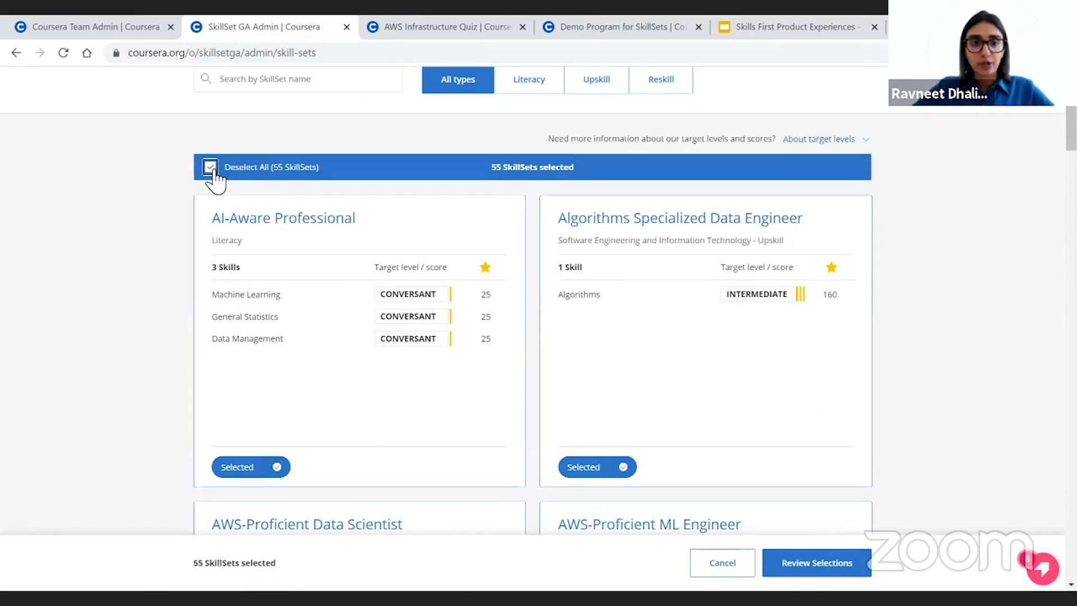
{"action": "left_click", "coordinate": [211, 167]}
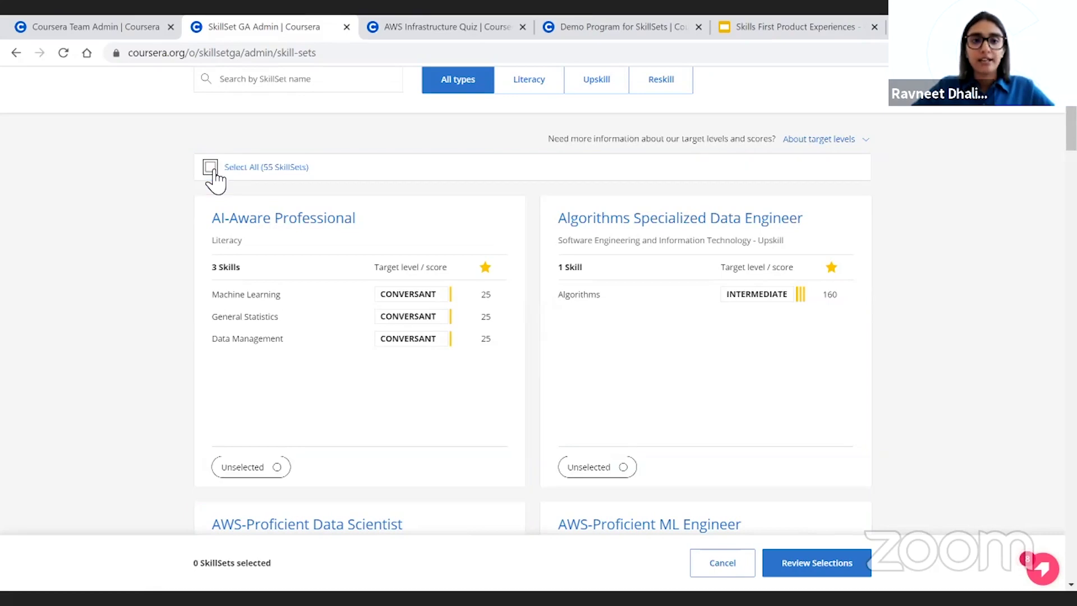
{"action": "left_click", "coordinate": [318, 227]}
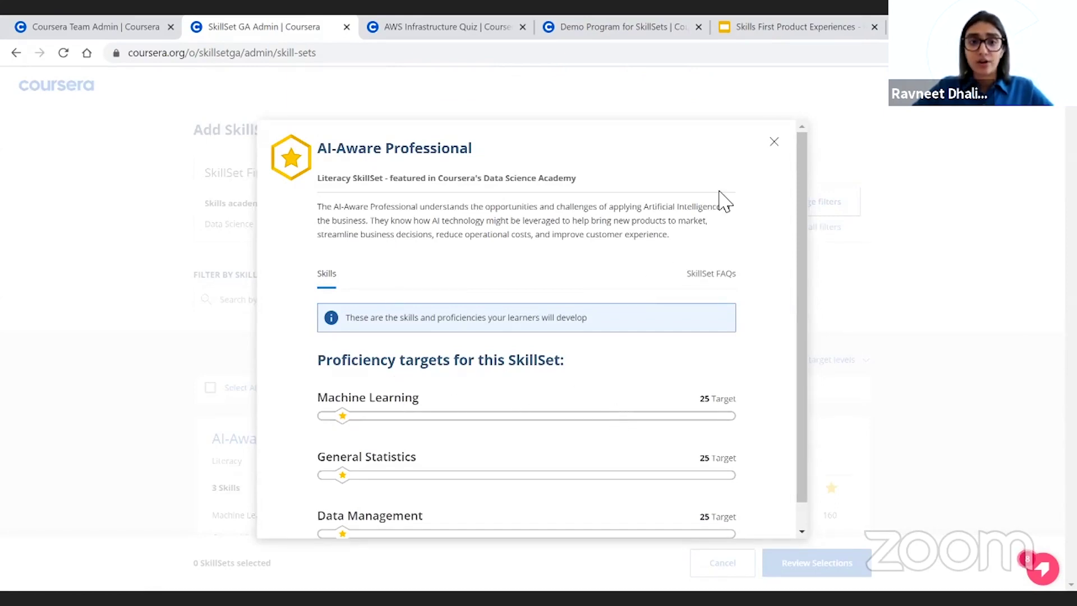
{"action": "left_click", "coordinate": [775, 143]}
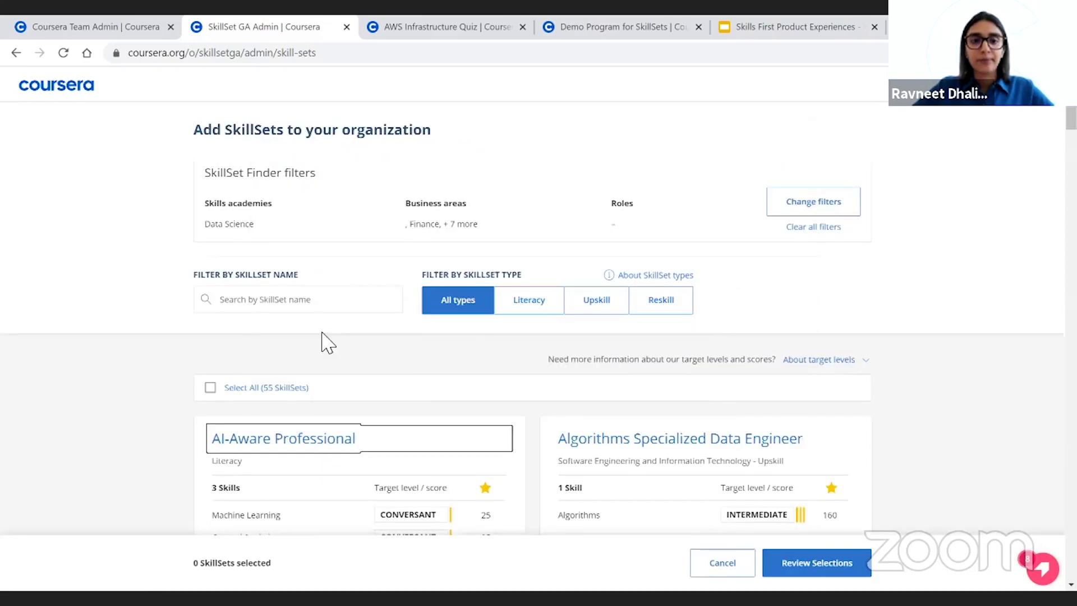
Step: Select AI-Aware Professional and Algorithms Specialized Data Engineer and review the two selections
{"action": "scroll", "coordinate": [428, 389], "scroll_direction": "down", "scroll_amount": 4}
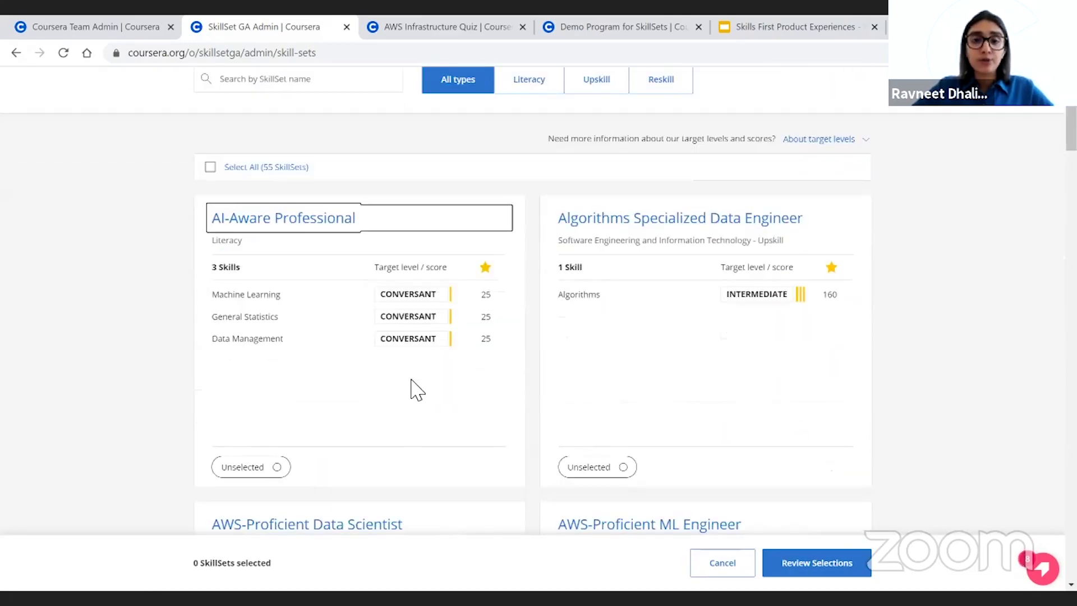
{"action": "scroll", "coordinate": [417, 390], "scroll_direction": "down", "scroll_amount": 1}
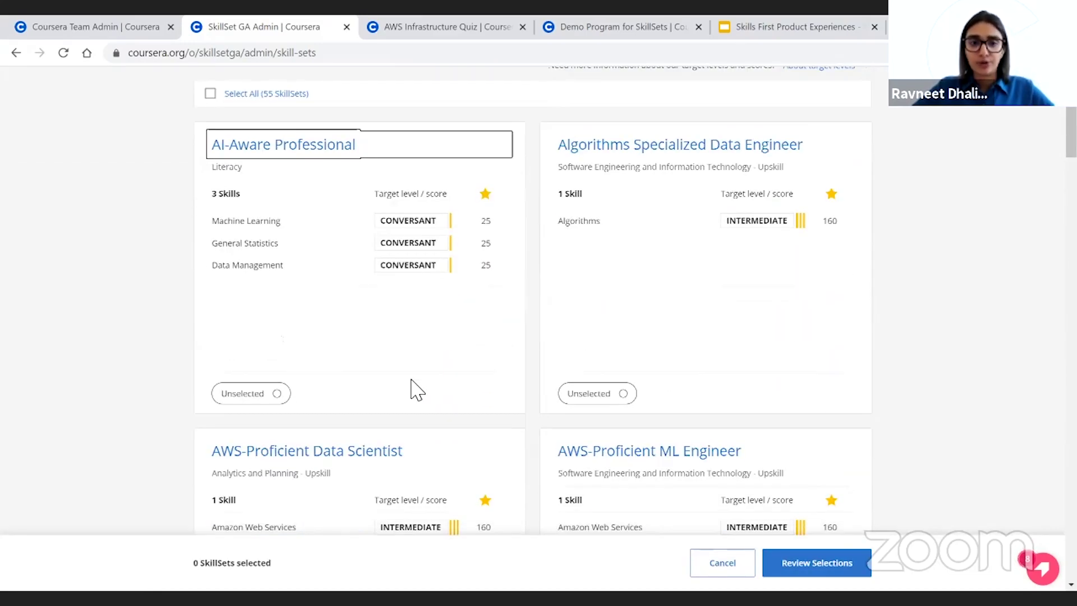
{"action": "left_click", "coordinate": [251, 393]}
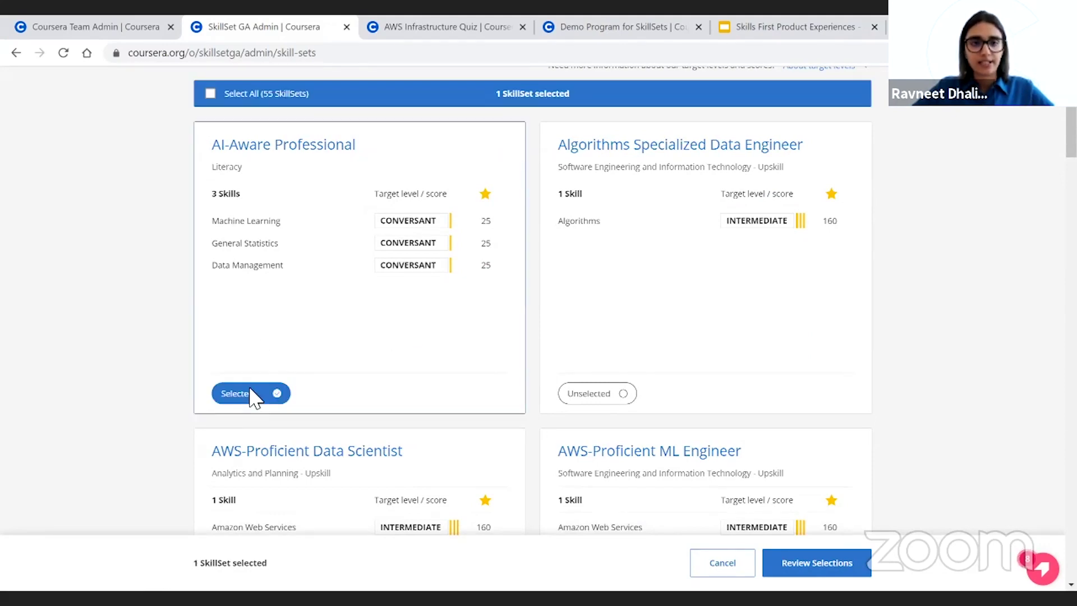
{"action": "left_click", "coordinate": [600, 395]}
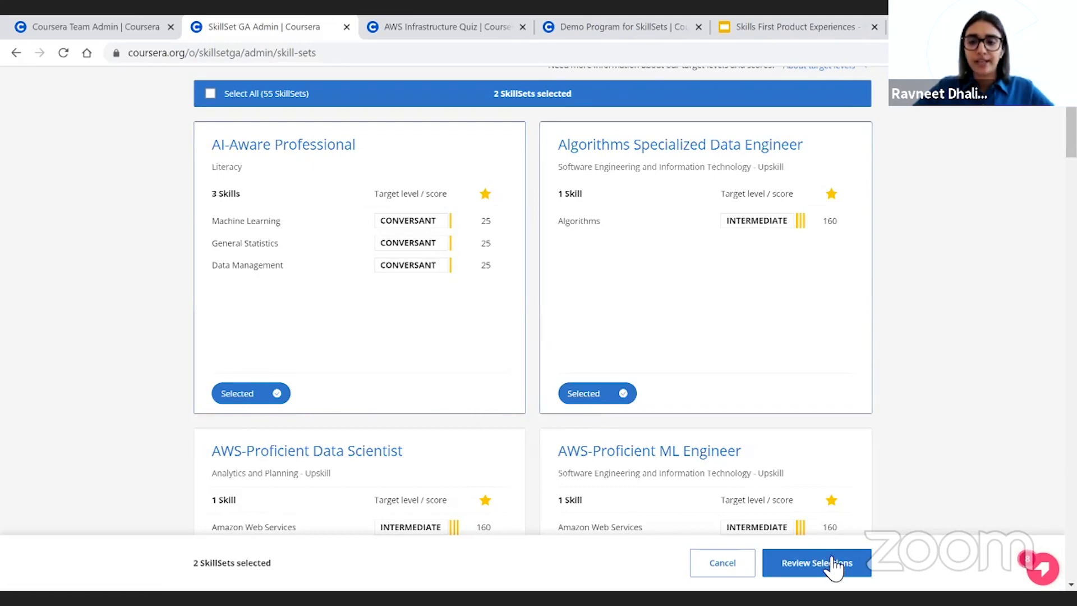
{"action": "left_click", "coordinate": [811, 565]}
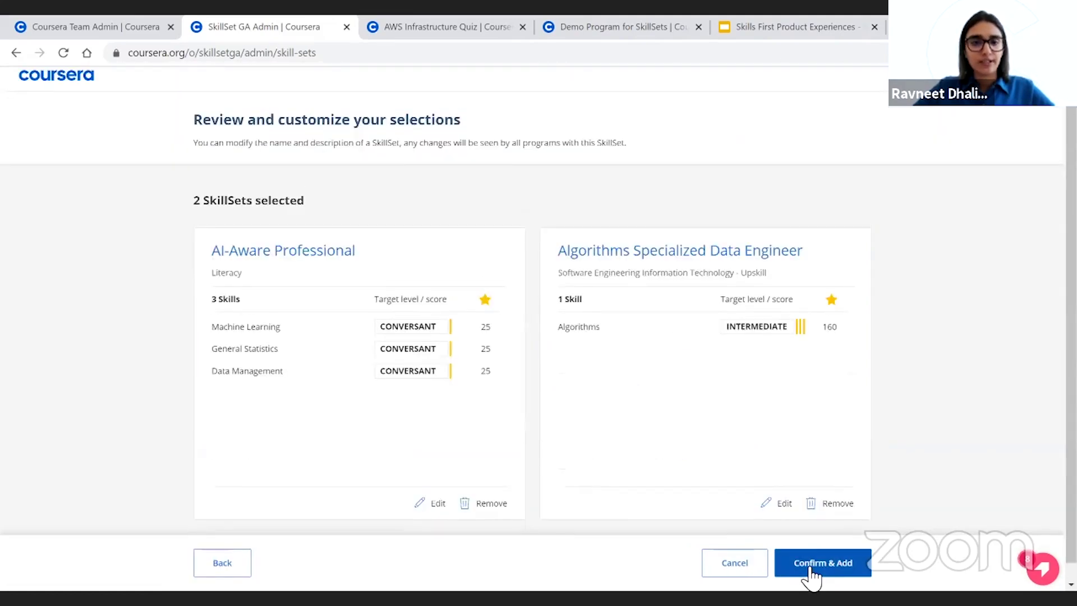
Step: Save AI-Aware Professional's name and description unchanged, then confirm adding both SkillSets
{"action": "scroll", "coordinate": [569, 425], "scroll_direction": "down", "scroll_amount": 1}
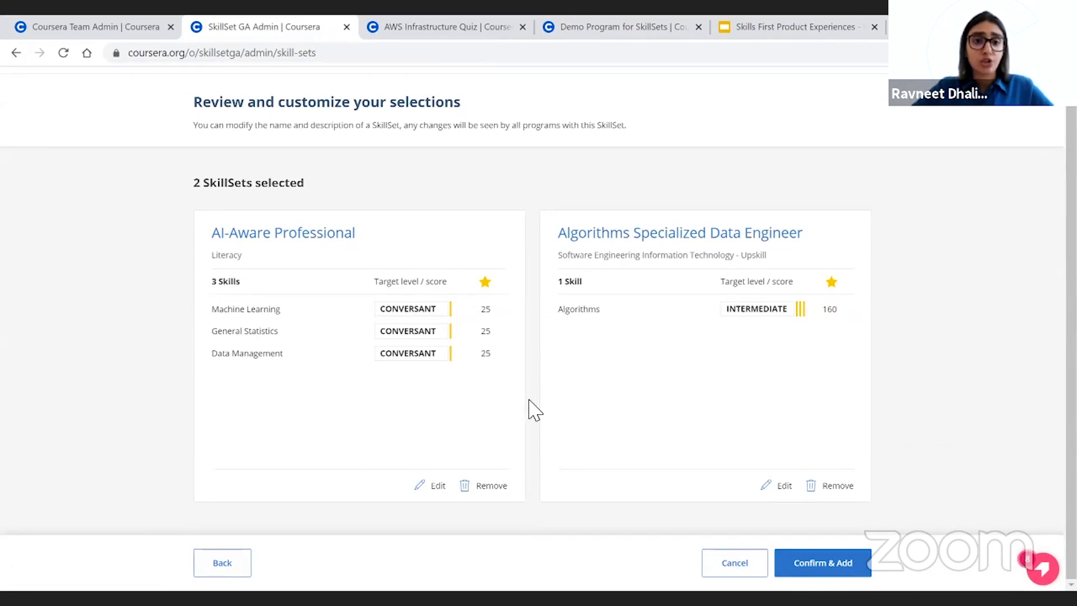
{"action": "left_click", "coordinate": [438, 487]}
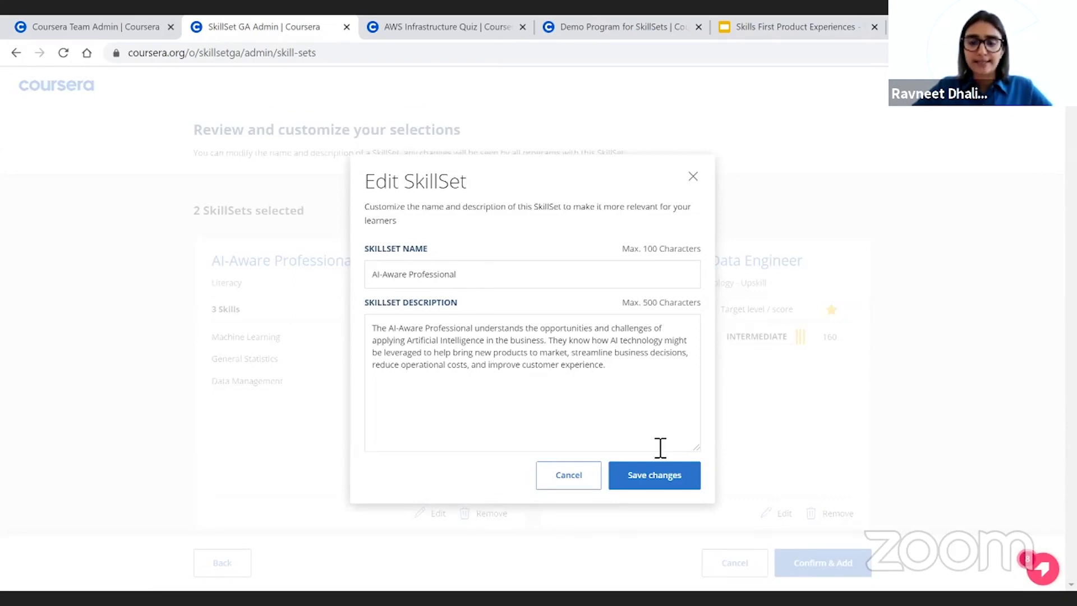
{"action": "left_click", "coordinate": [676, 487]}
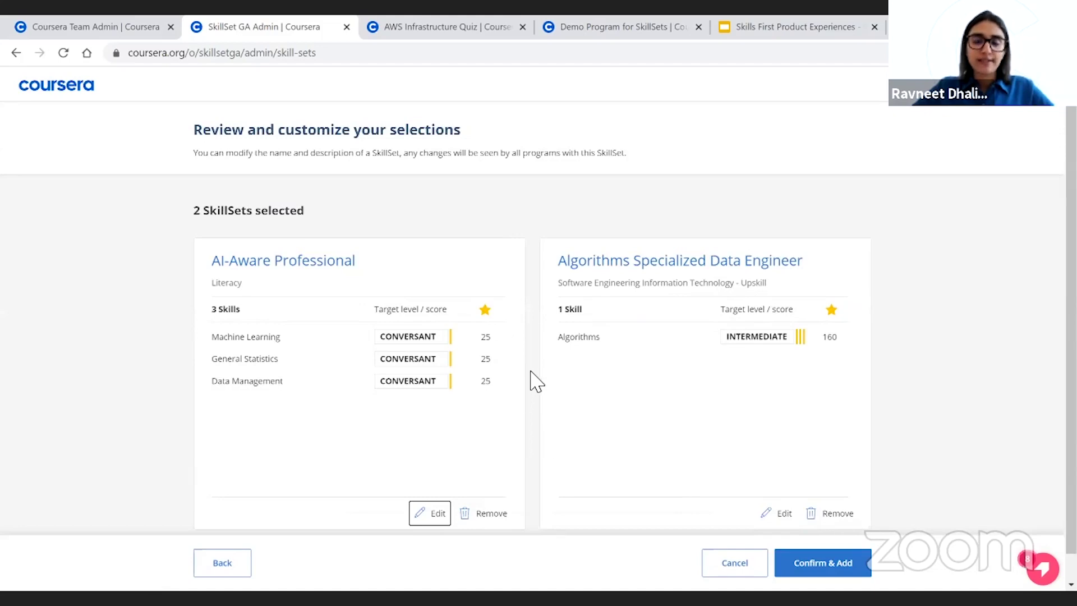
{"action": "scroll", "coordinate": [534, 380], "scroll_direction": "down", "scroll_amount": 1}
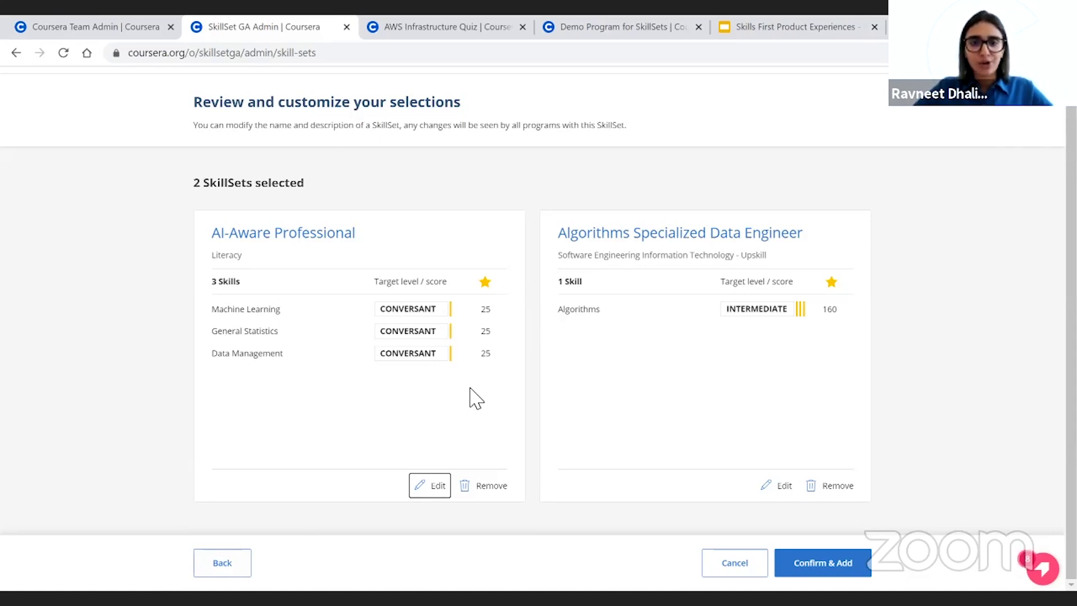
{"action": "left_click", "coordinate": [830, 566]}
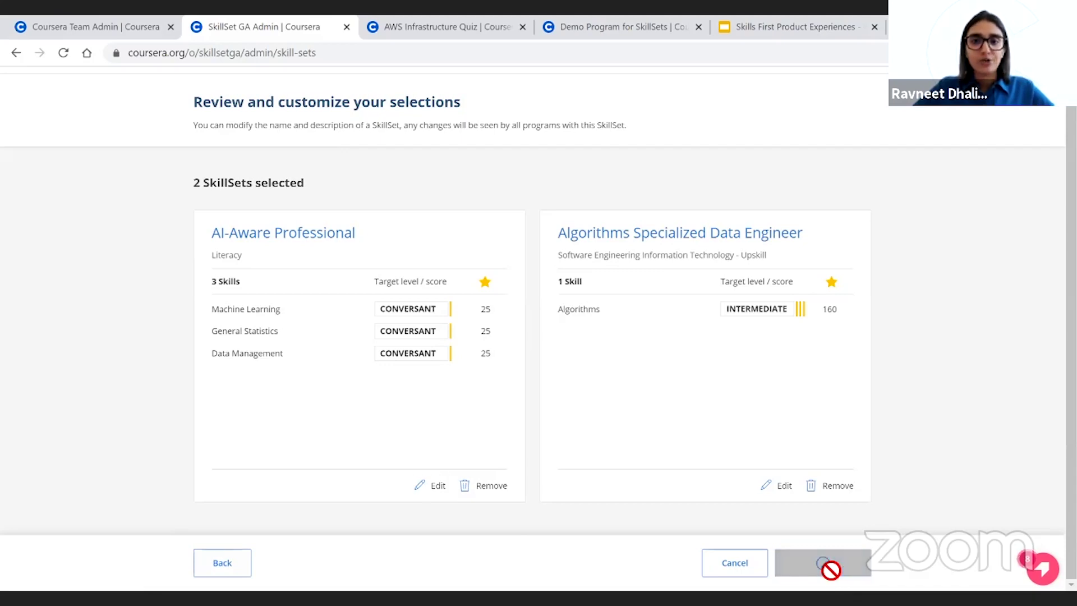